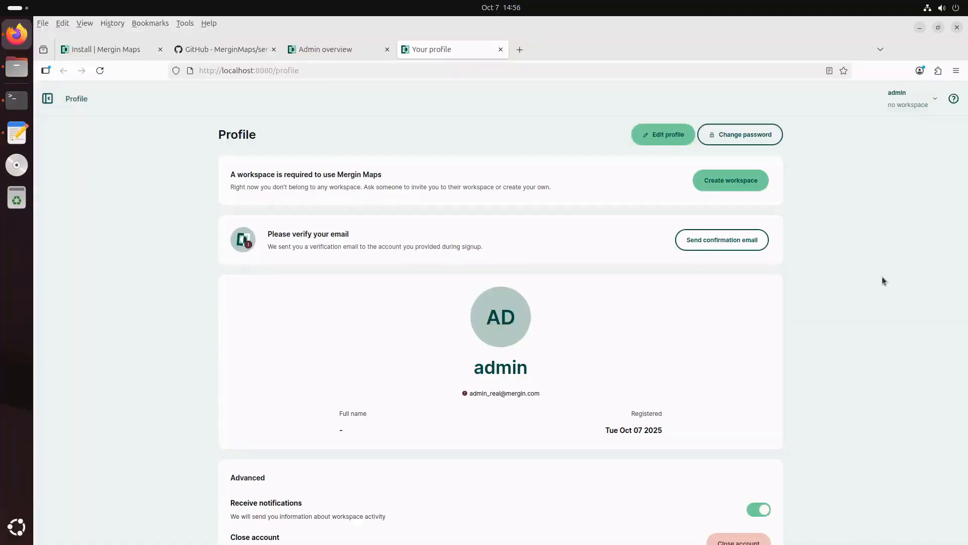
Launch QGIS Desktop by searching 'qgi' in the Activities overview
key(super)
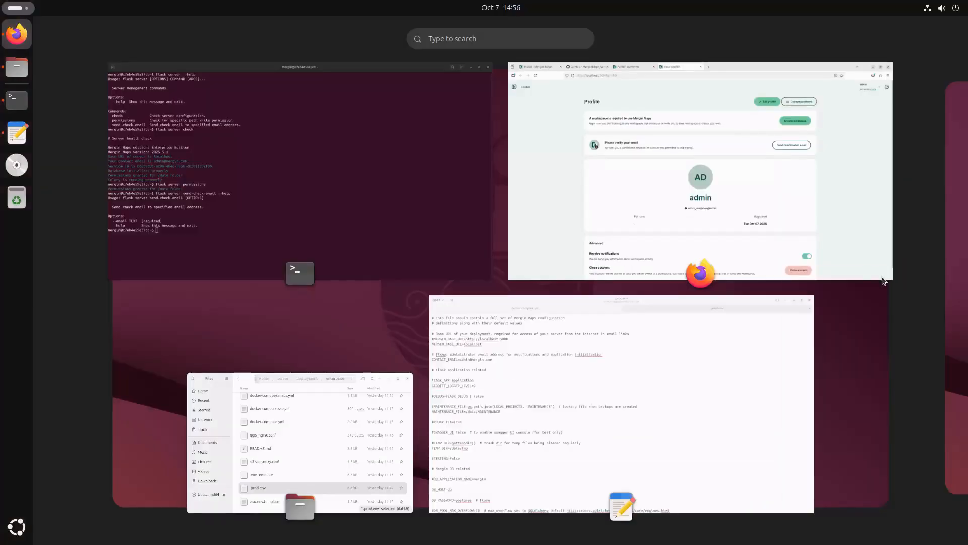
text(qgis)
key(Return)
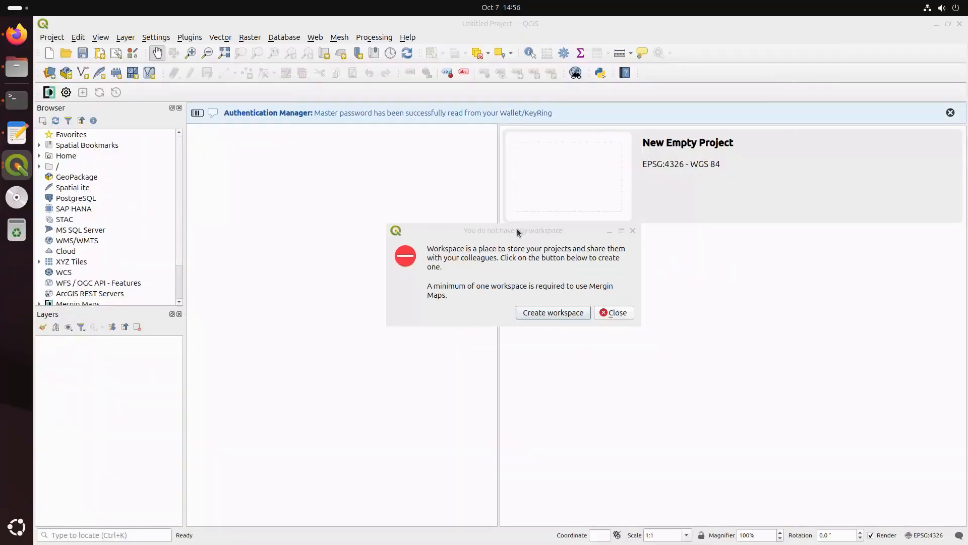
click(619, 318)
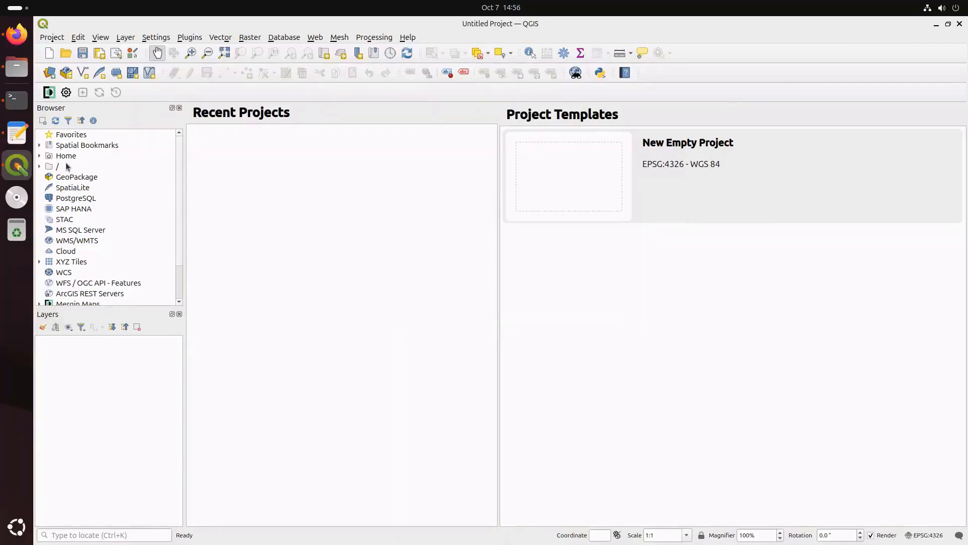
click(66, 93)
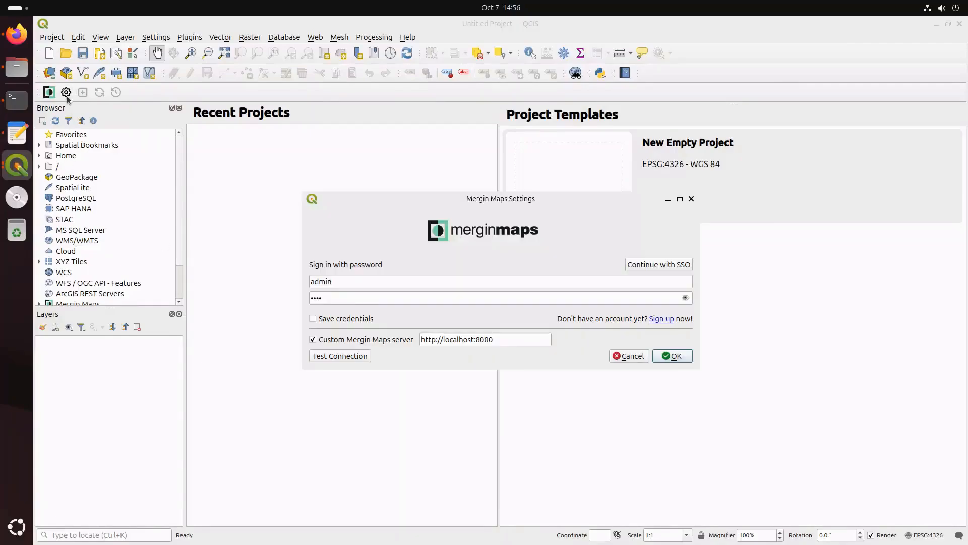
triple_click(484, 342)
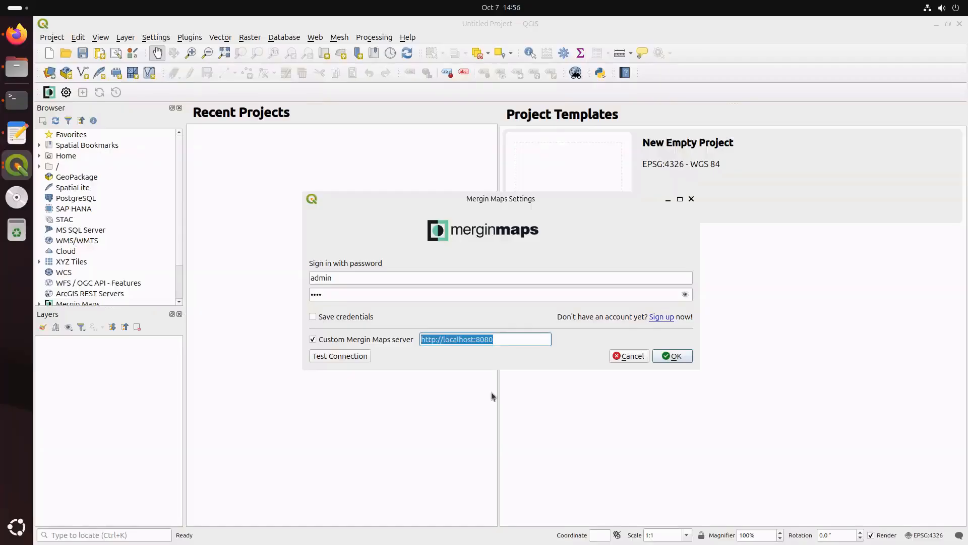
click(476, 339)
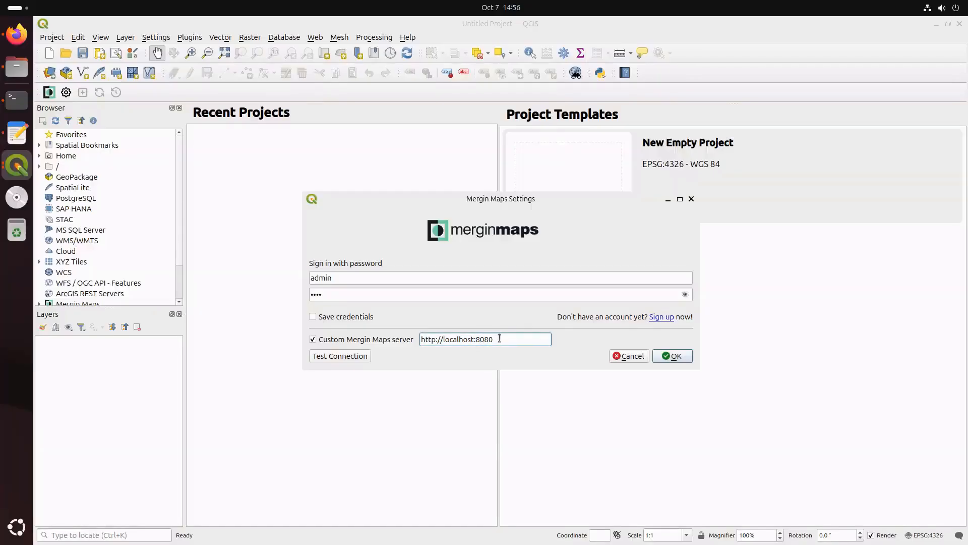
click(383, 275)
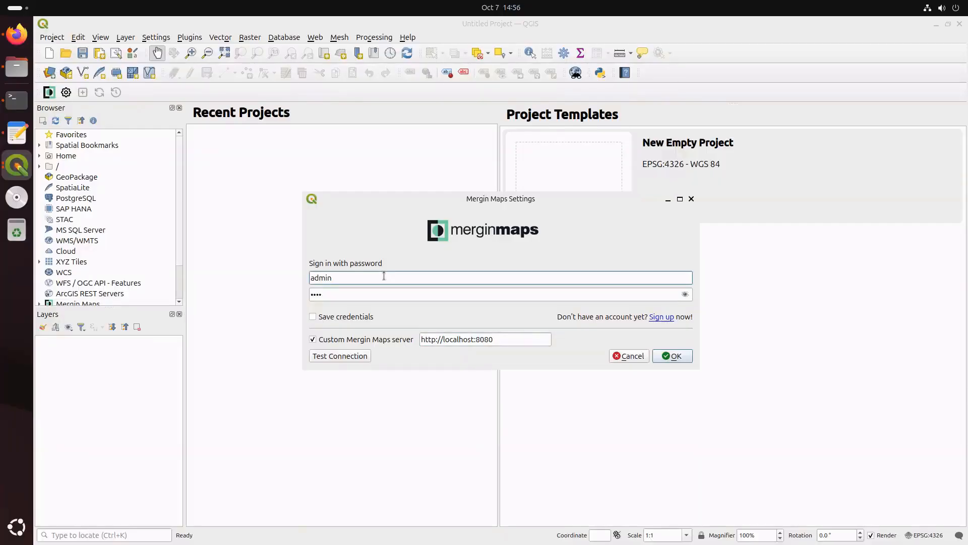
click(356, 361)
Save the Mergin Maps sign-in and open the web app's empty Workspaces page
click(679, 359)
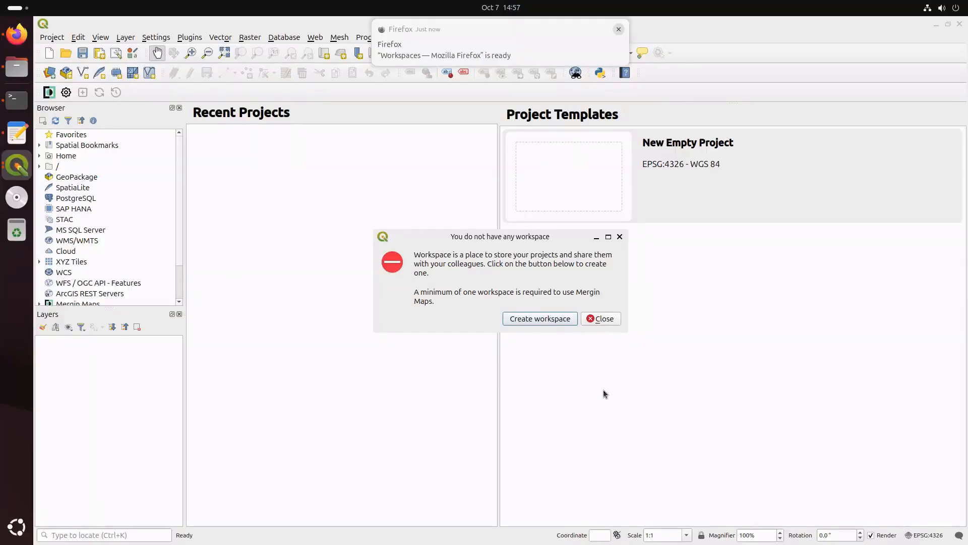
click(539, 61)
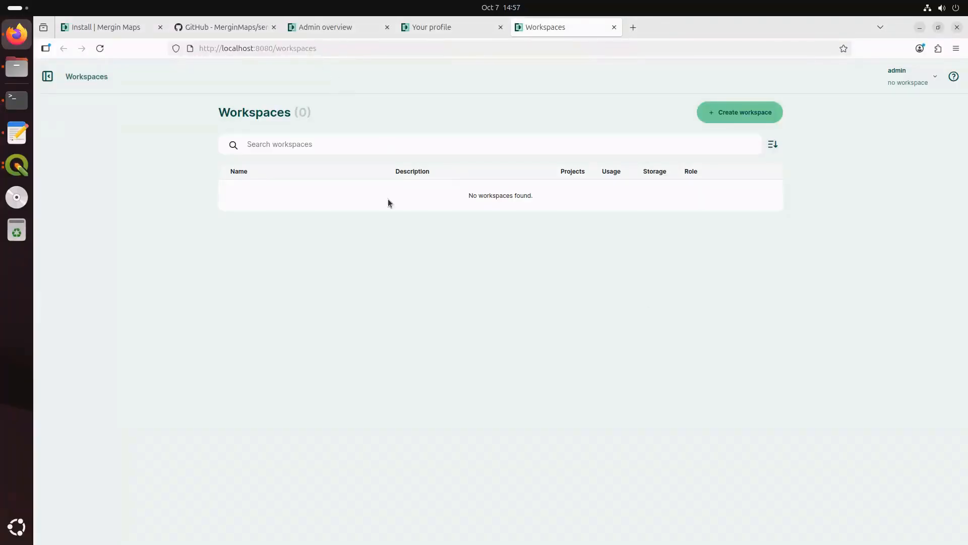
Create the workspace 'test' in the web app, then dismiss QGIS's warning and return to QGIS
click(750, 113)
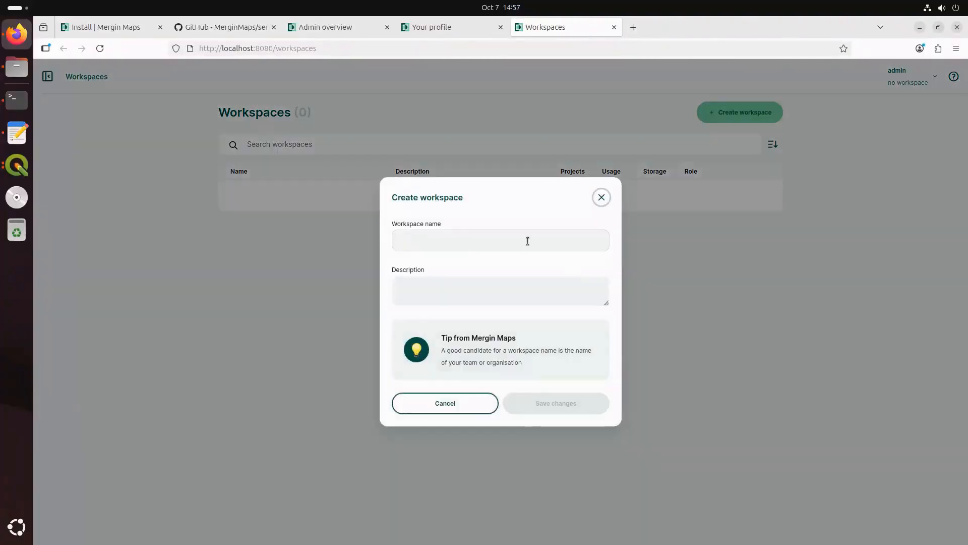
click(527, 241)
text(test)
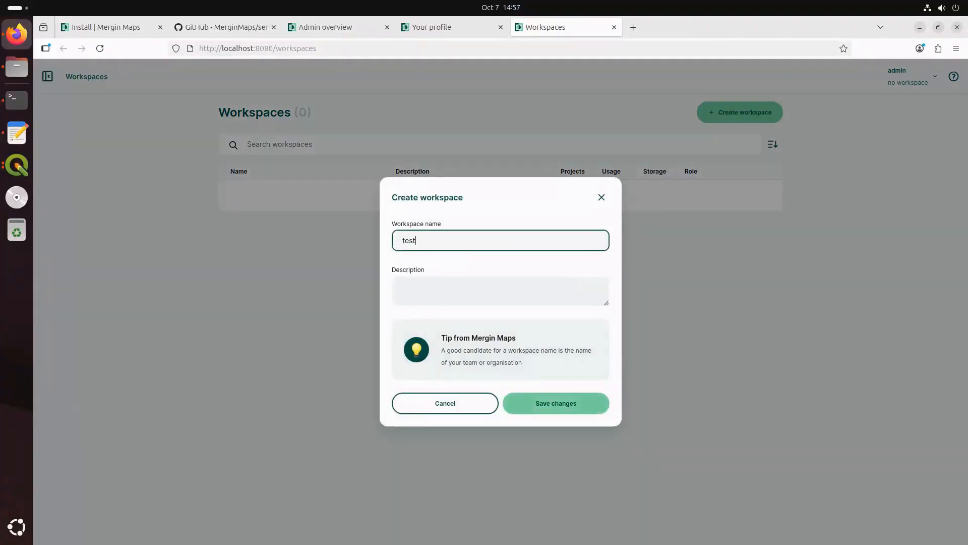
click(562, 409)
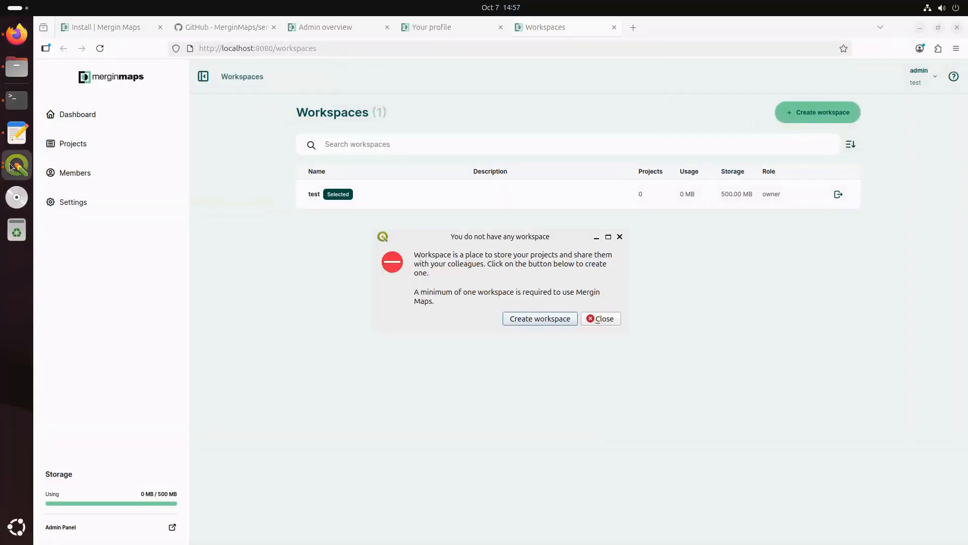
click(608, 320)
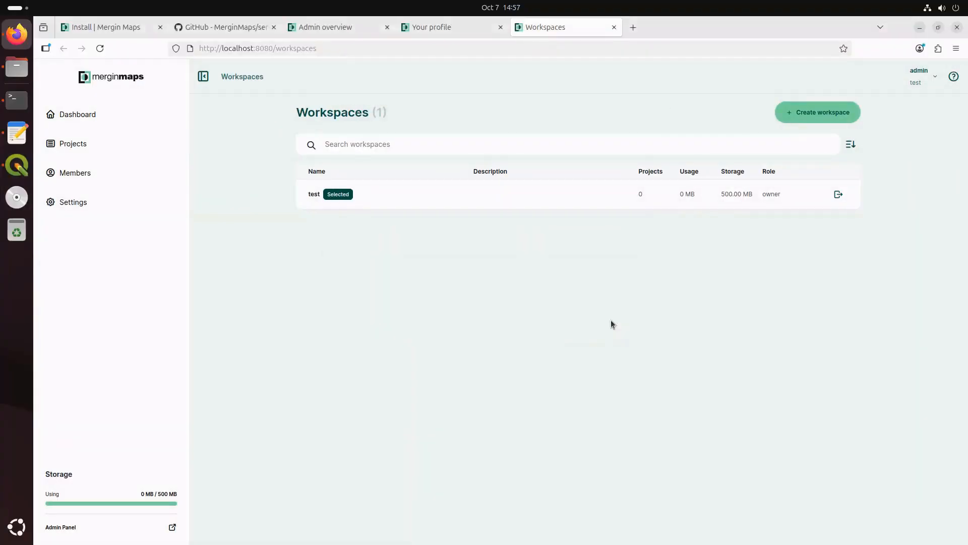
click(17, 165)
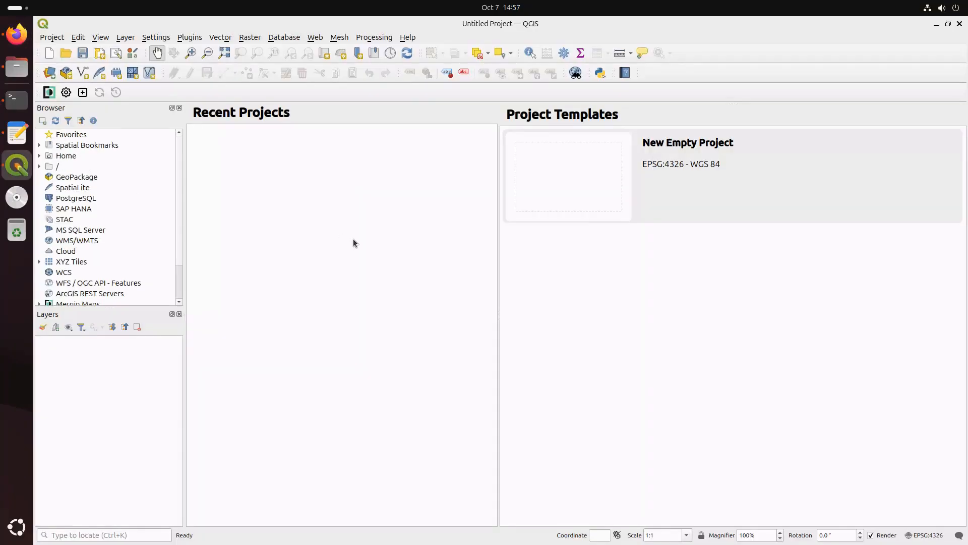
Create and upload a new basic QGIS project named 'first_project' with the Mergin Maps wizard
click(82, 92)
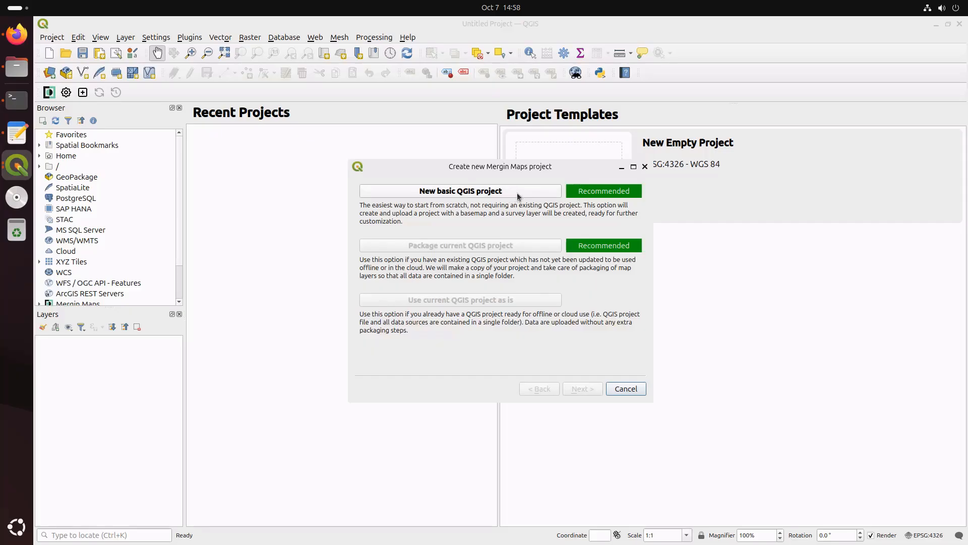
drag(532, 167, 527, 171)
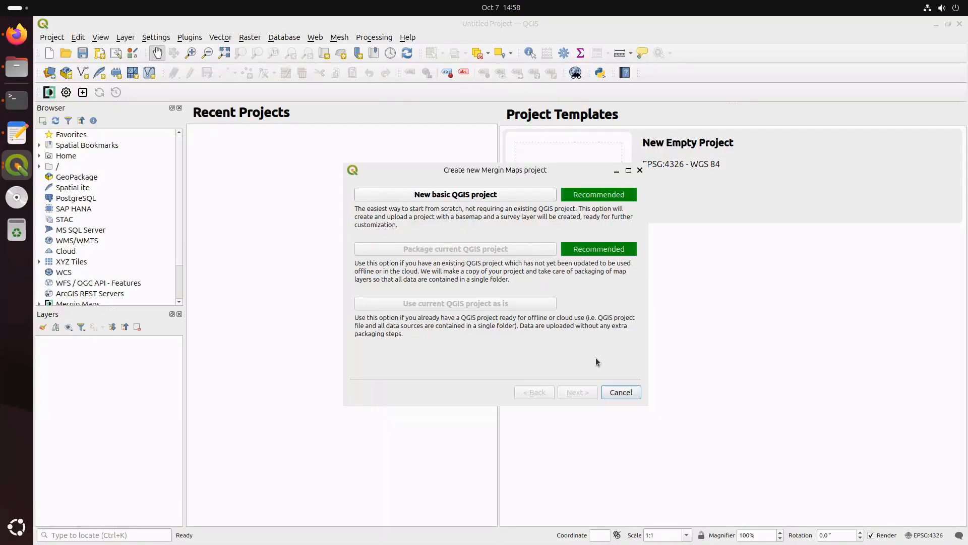
click(525, 195)
click(534, 208)
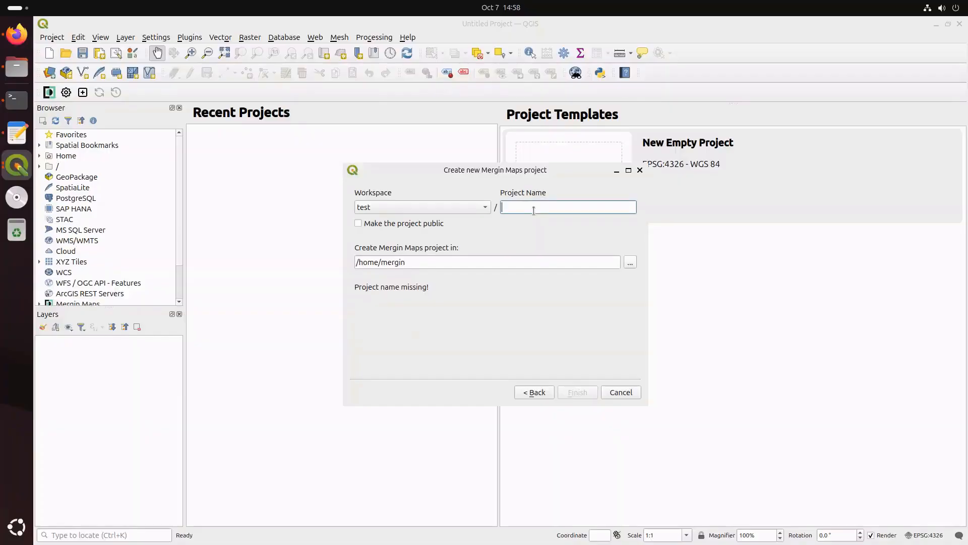
text(first_)
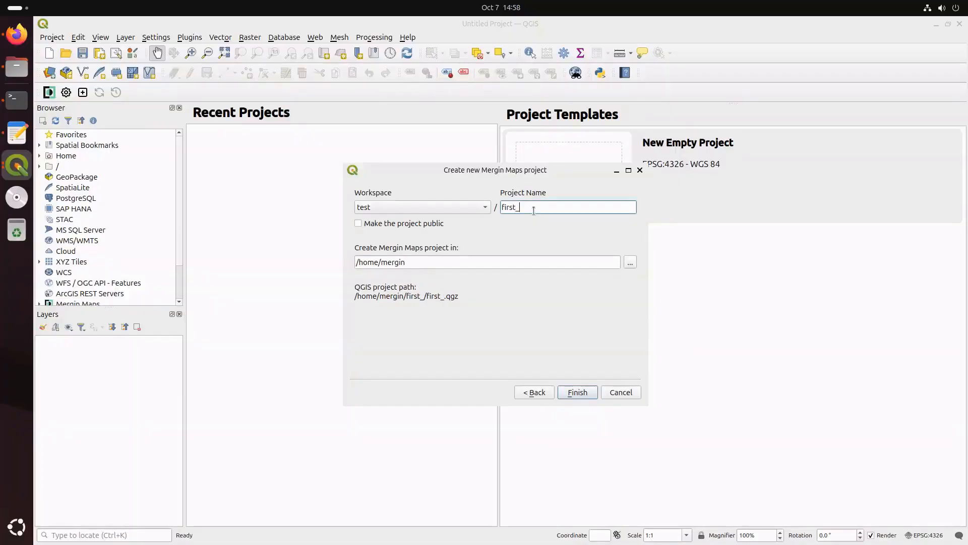
text(project)
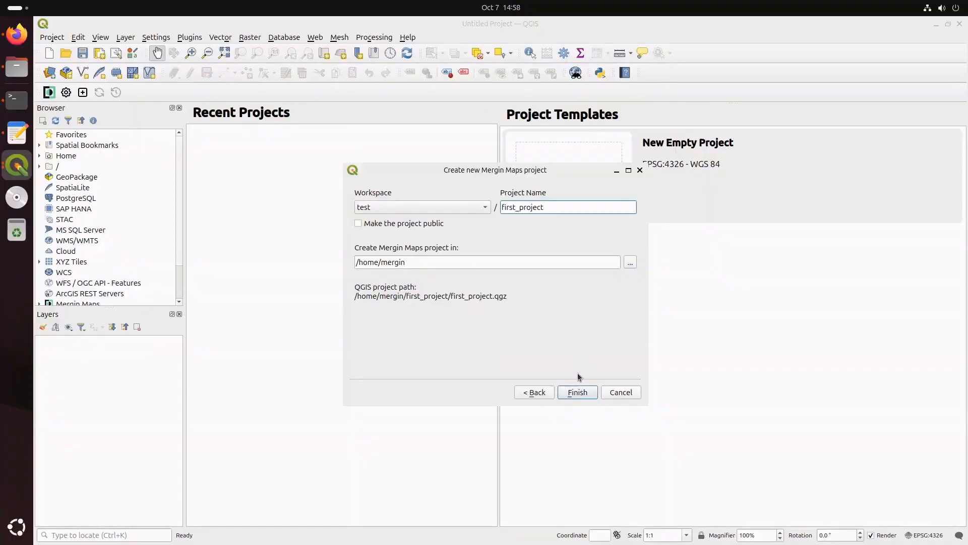
click(577, 392)
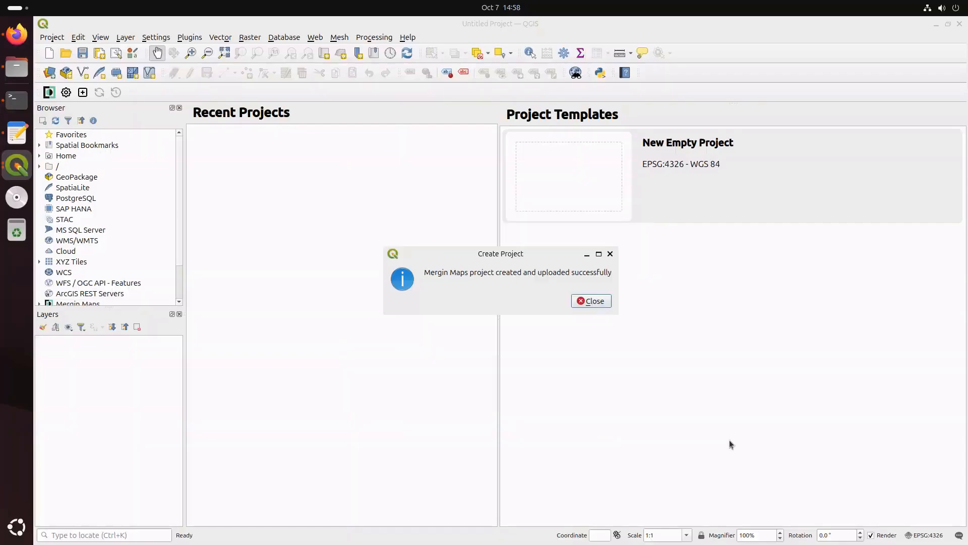
click(602, 306)
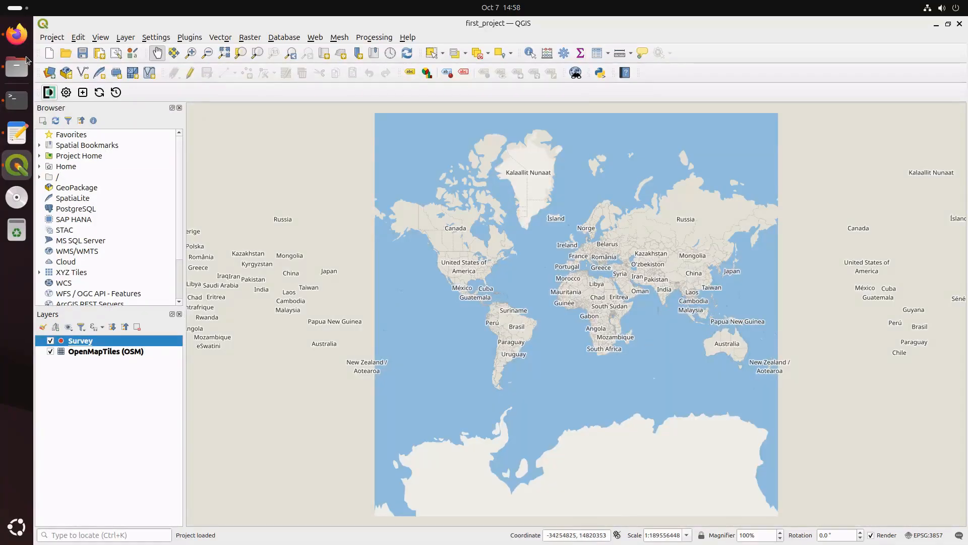
Open first_project in the web app to confirm first_project.qgz and Survey_points.gpkg, then return to QGIS
click(16, 35)
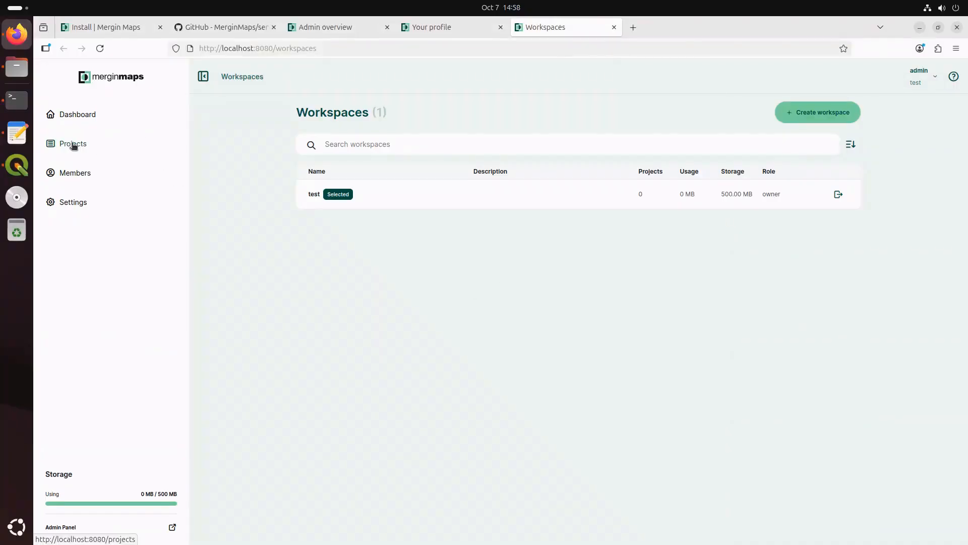
click(64, 152)
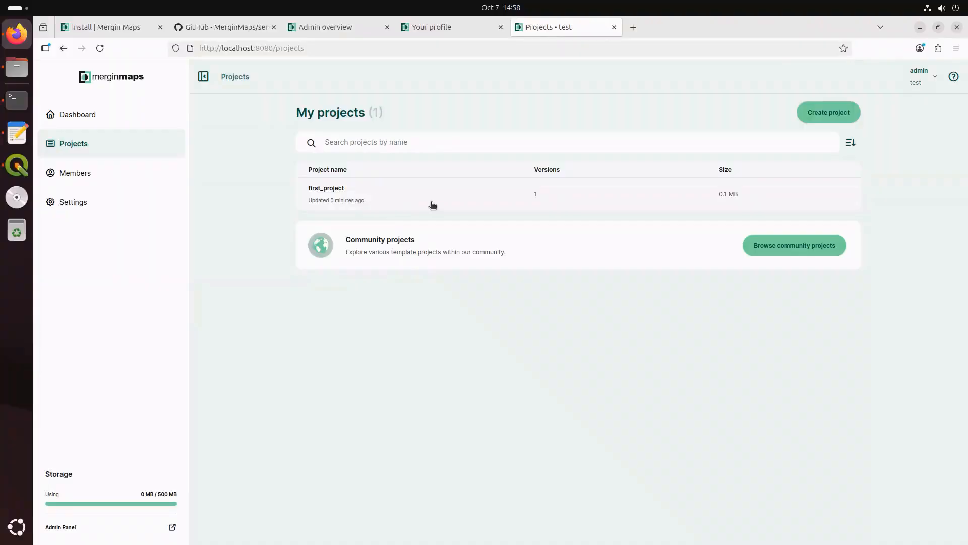
click(353, 194)
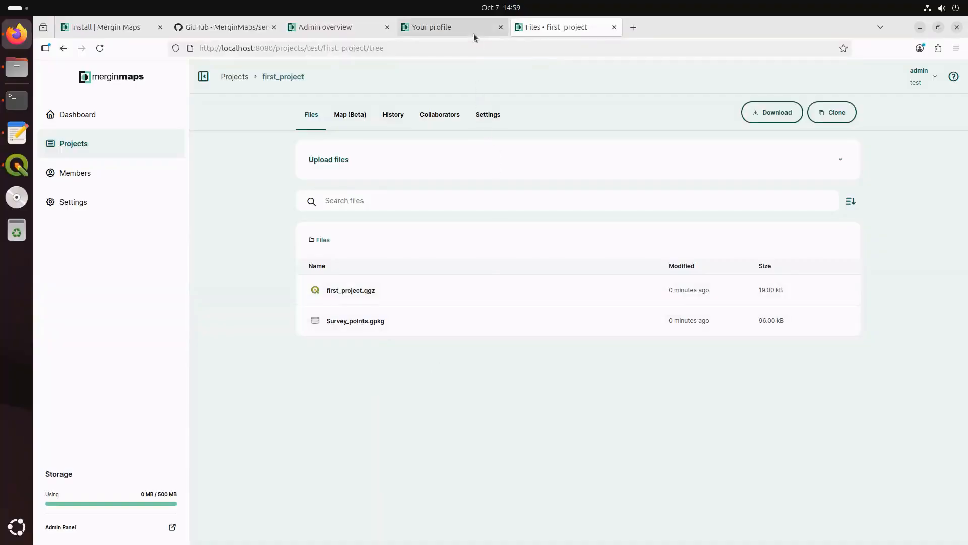
click(14, 173)
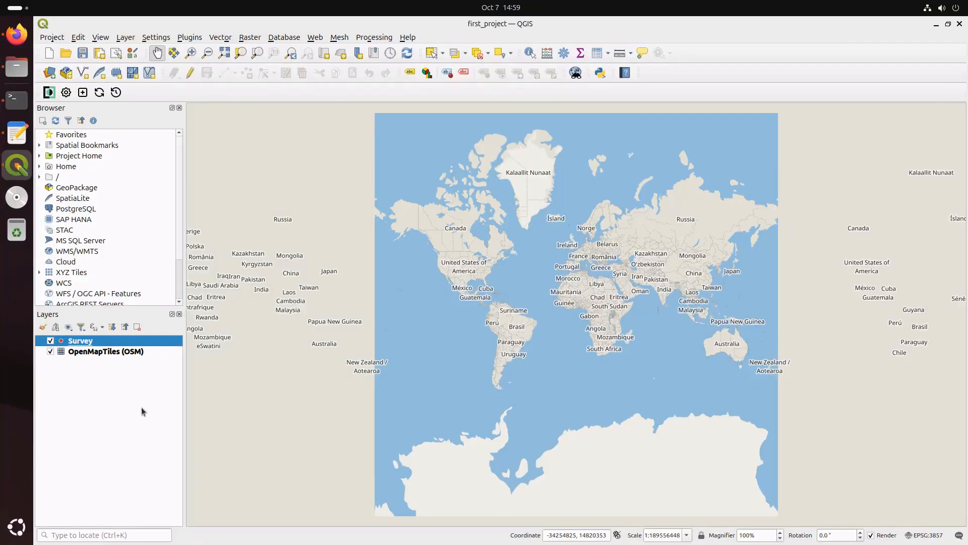
Edit the Survey layer and add a point in Romania dated 2025-10-07 with note 'point 1'
click(190, 73)
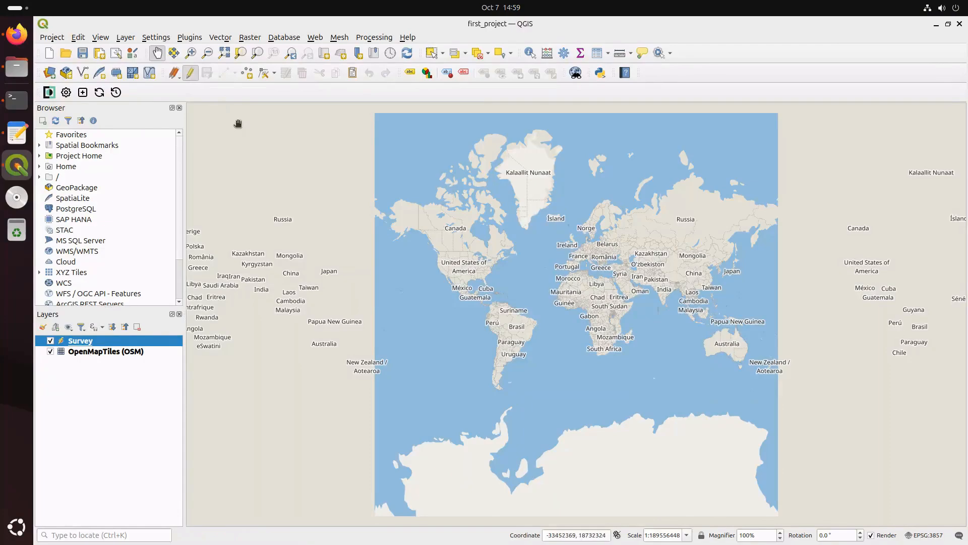
click(224, 72)
click(596, 254)
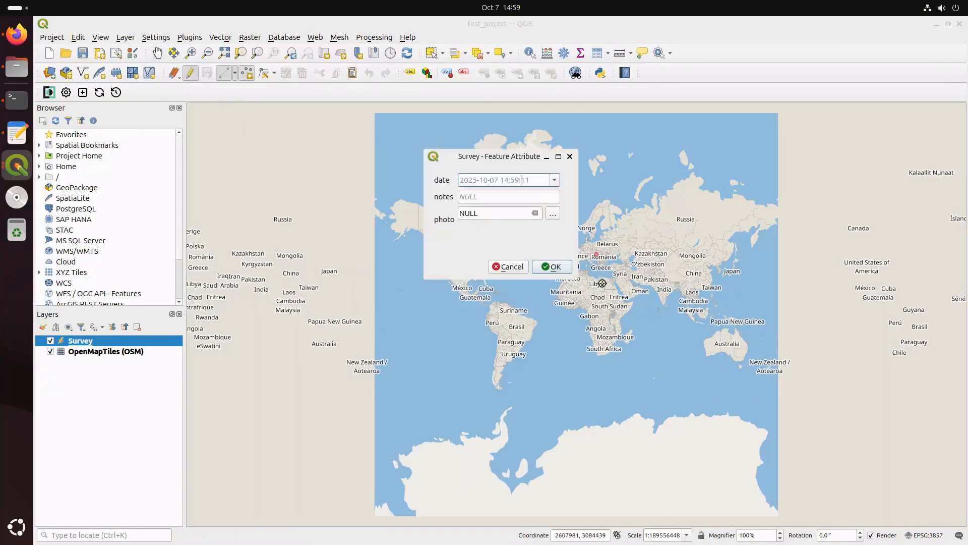
click(555, 181)
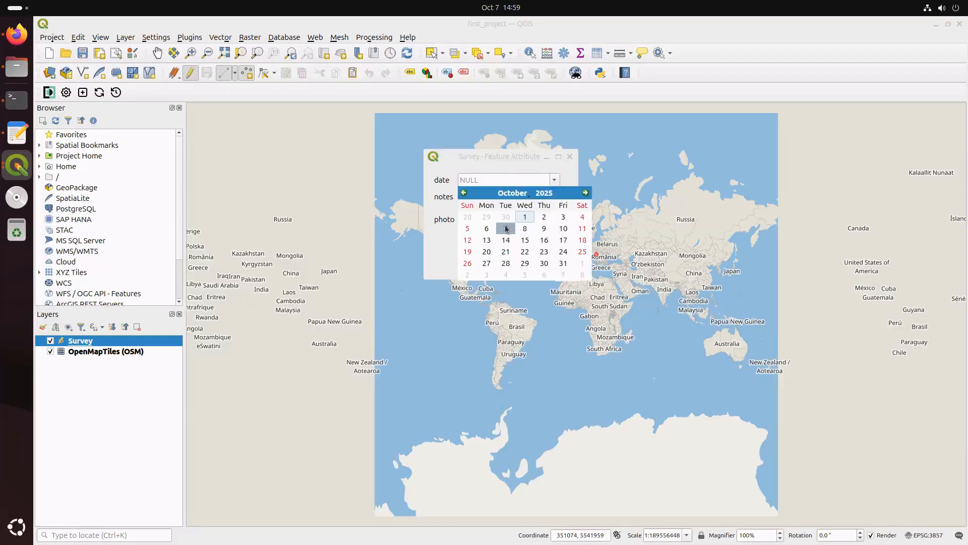
click(506, 229)
click(498, 192)
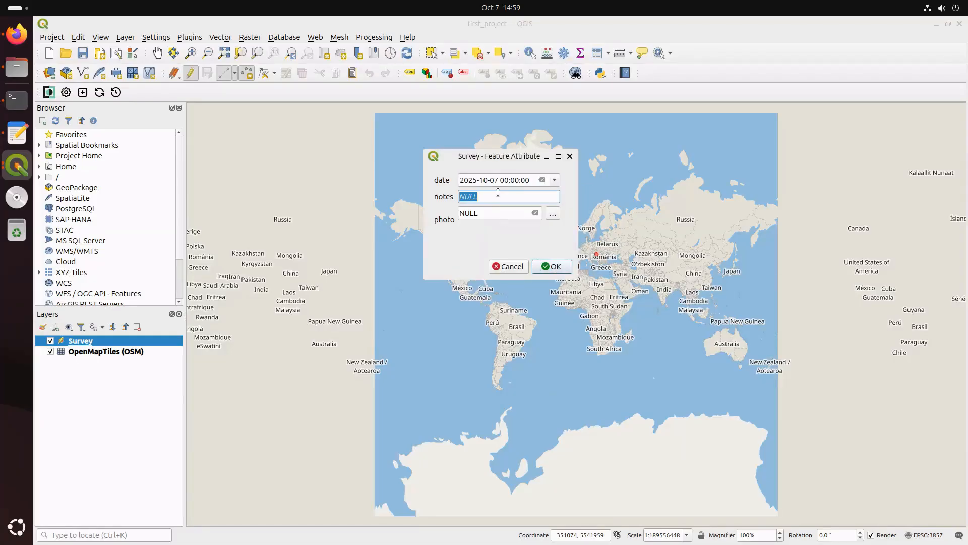
text(point 1)
click(552, 267)
Add a second point near Angola dated 2025-10-07 with note 'point 2' and save the edits
click(580, 327)
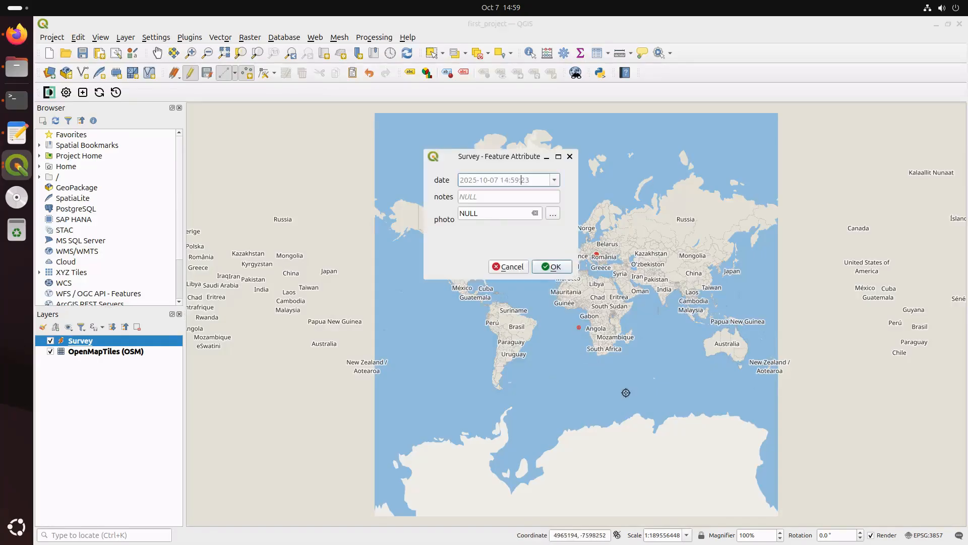
click(554, 180)
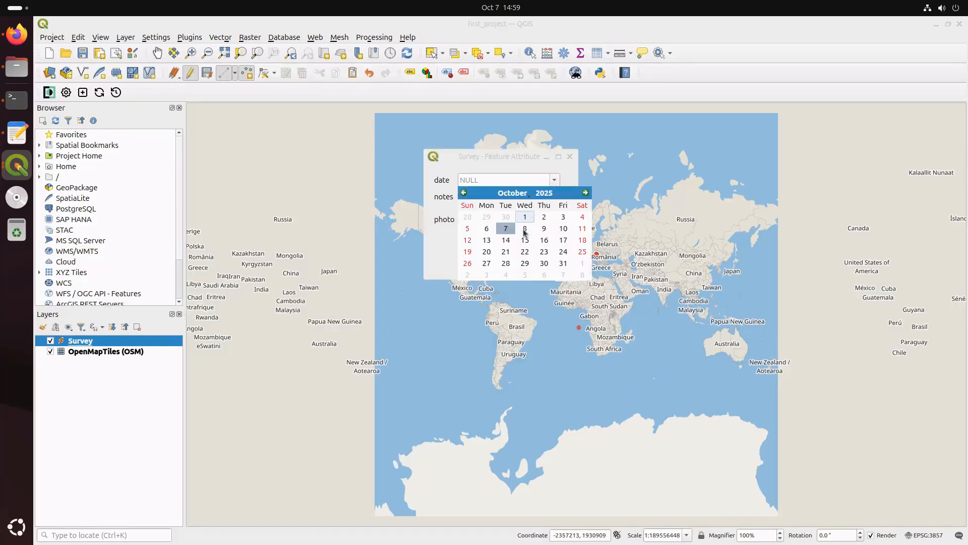
click(512, 235)
click(495, 200)
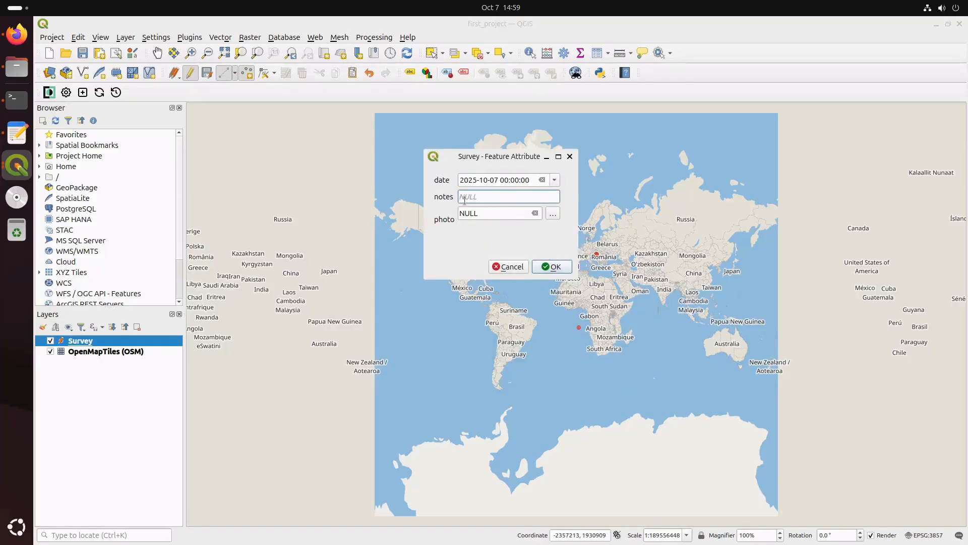
drag(464, 200, 433, 191)
text(point 2)
click(551, 267)
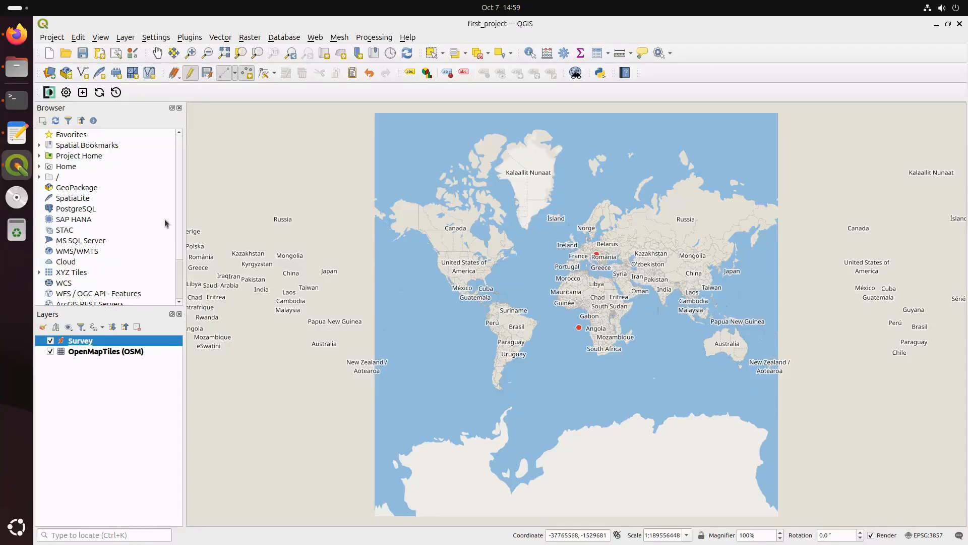
click(211, 75)
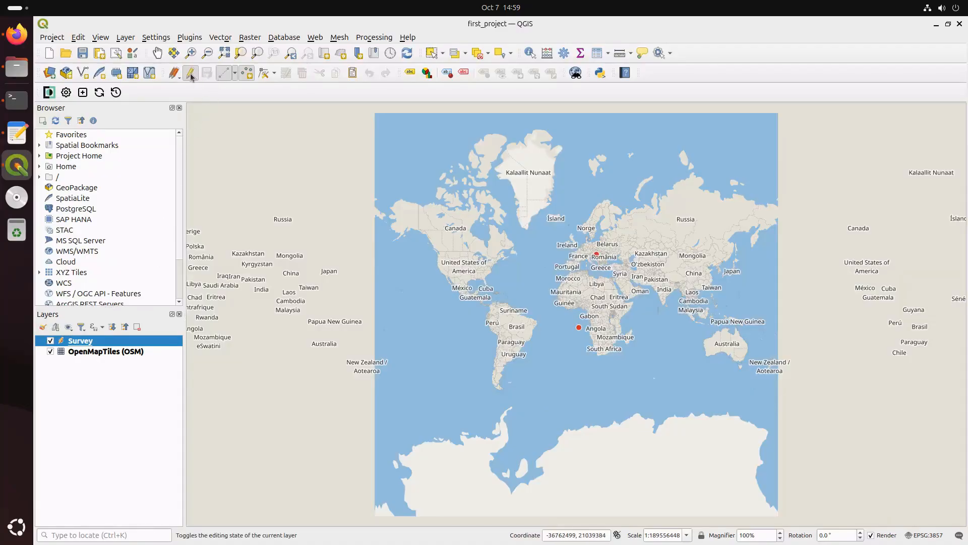
Stop editing Survey and sync first_project, pushing the two new points to the server
click(190, 73)
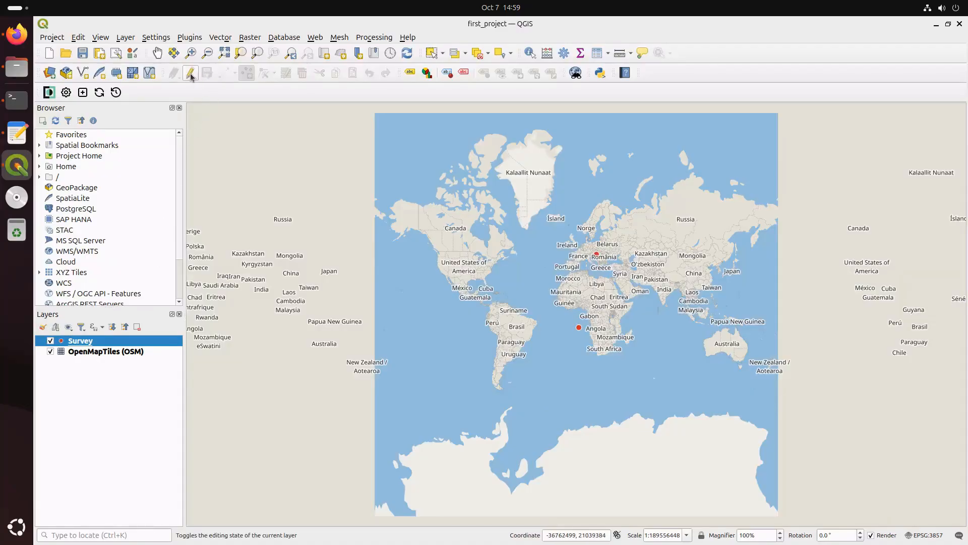
click(100, 93)
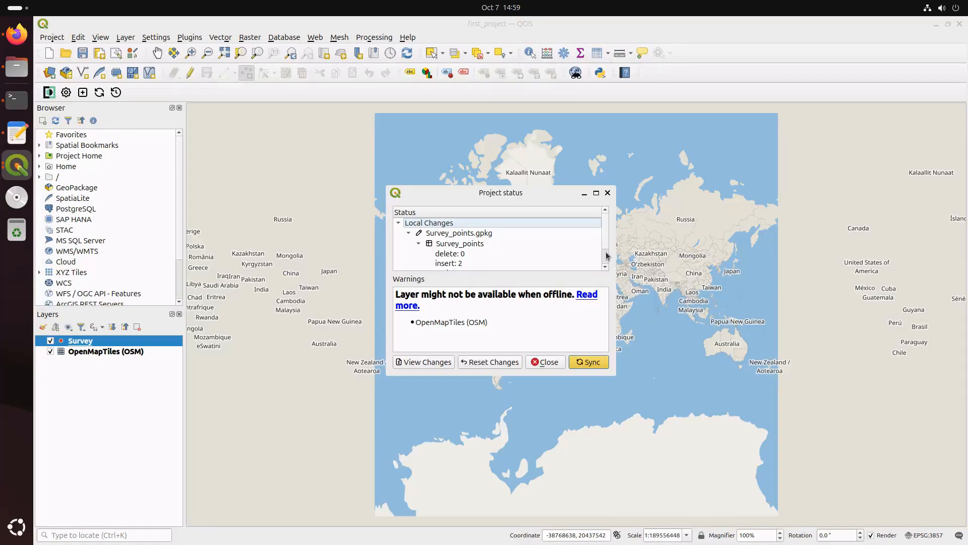
scroll(608, 256, down, 2)
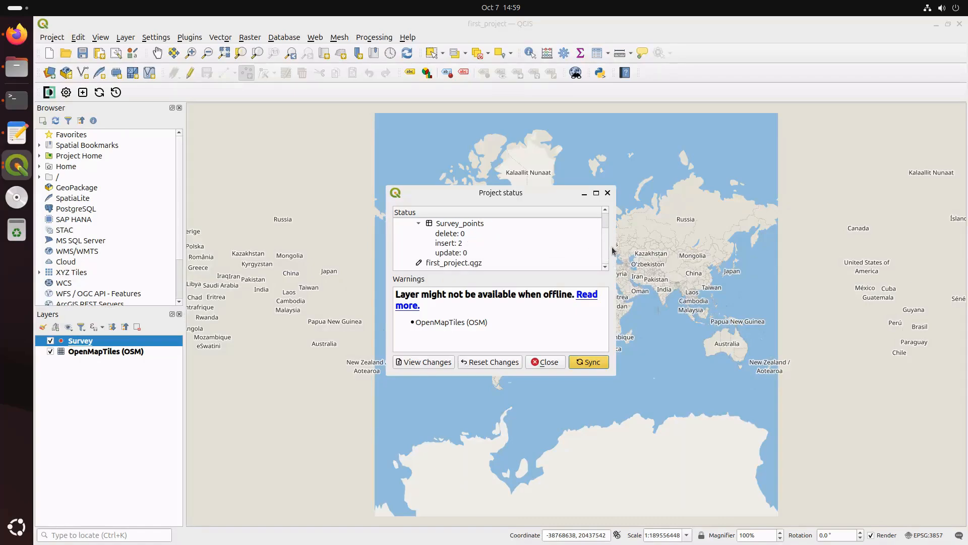
scroll(608, 231, up, 2)
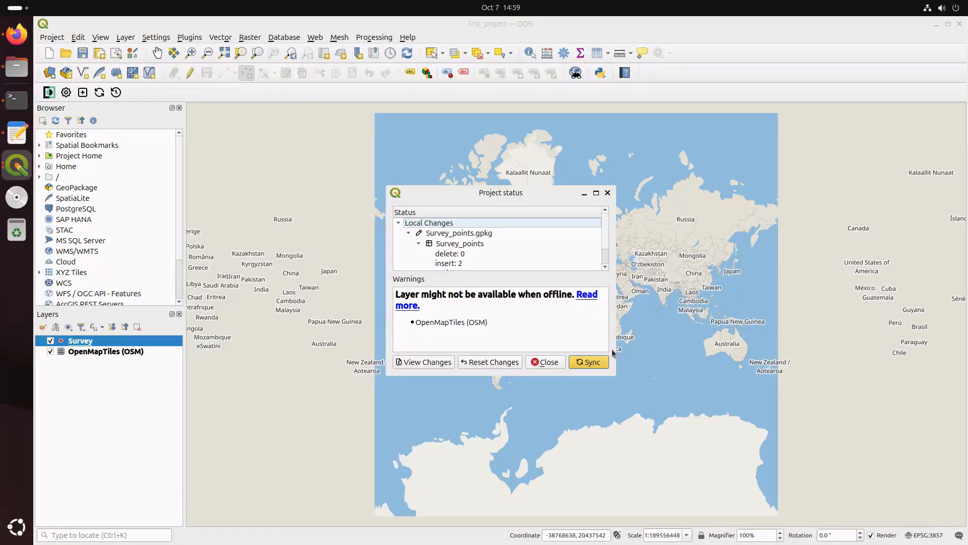
click(590, 362)
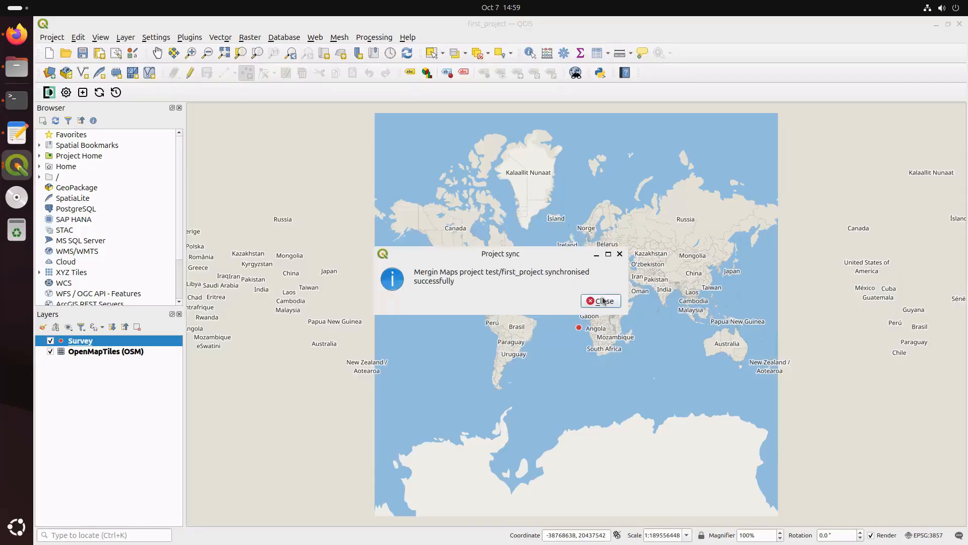
click(603, 301)
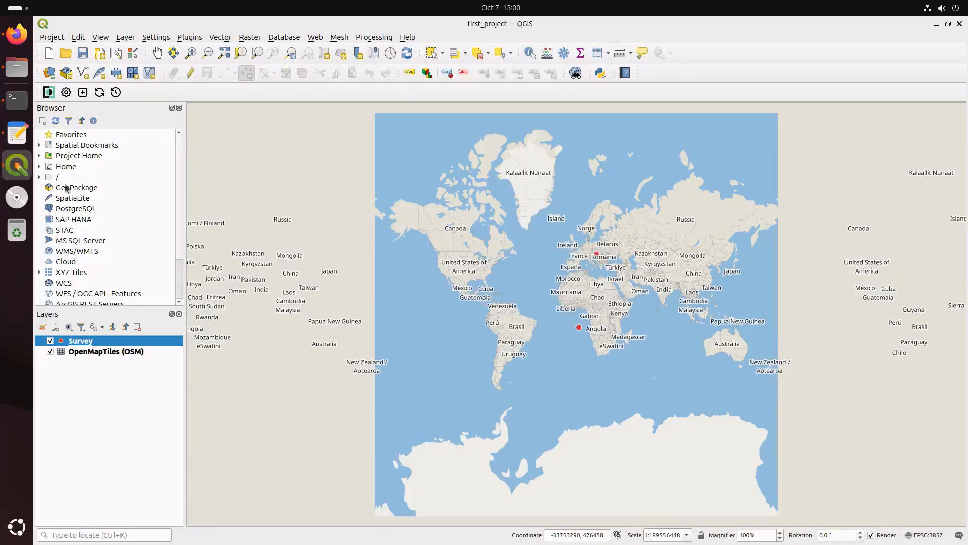
Show first_project's History tab in Firefox, listing v2 with 2 edited files above v1
click(16, 33)
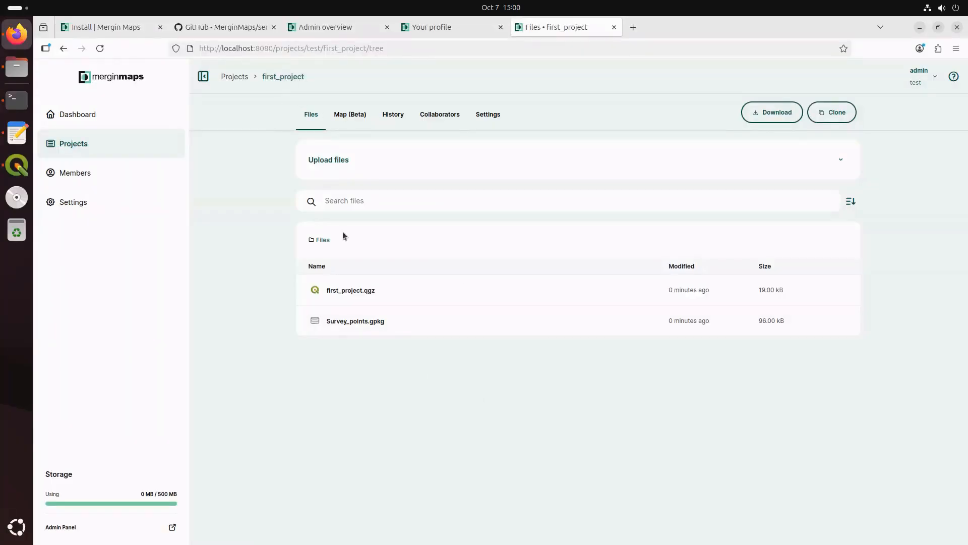
click(394, 116)
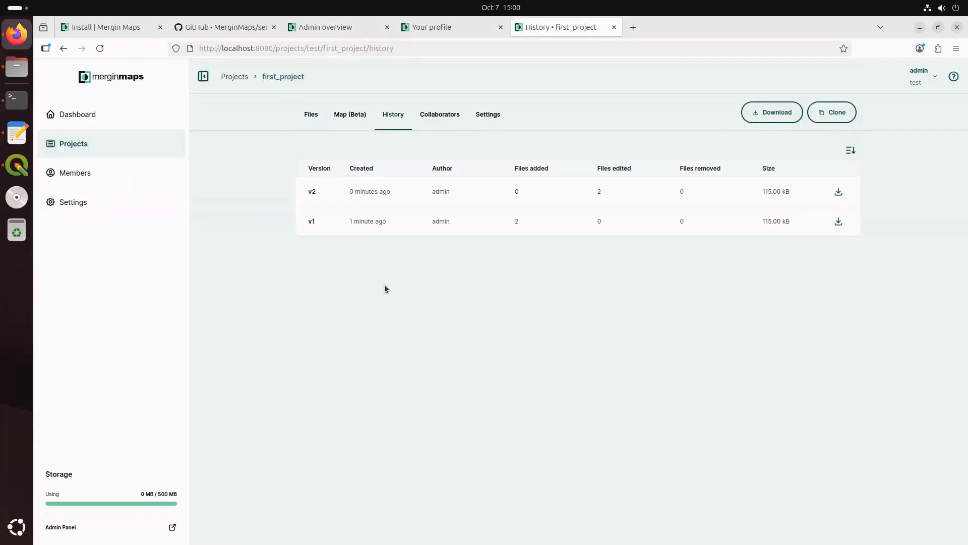